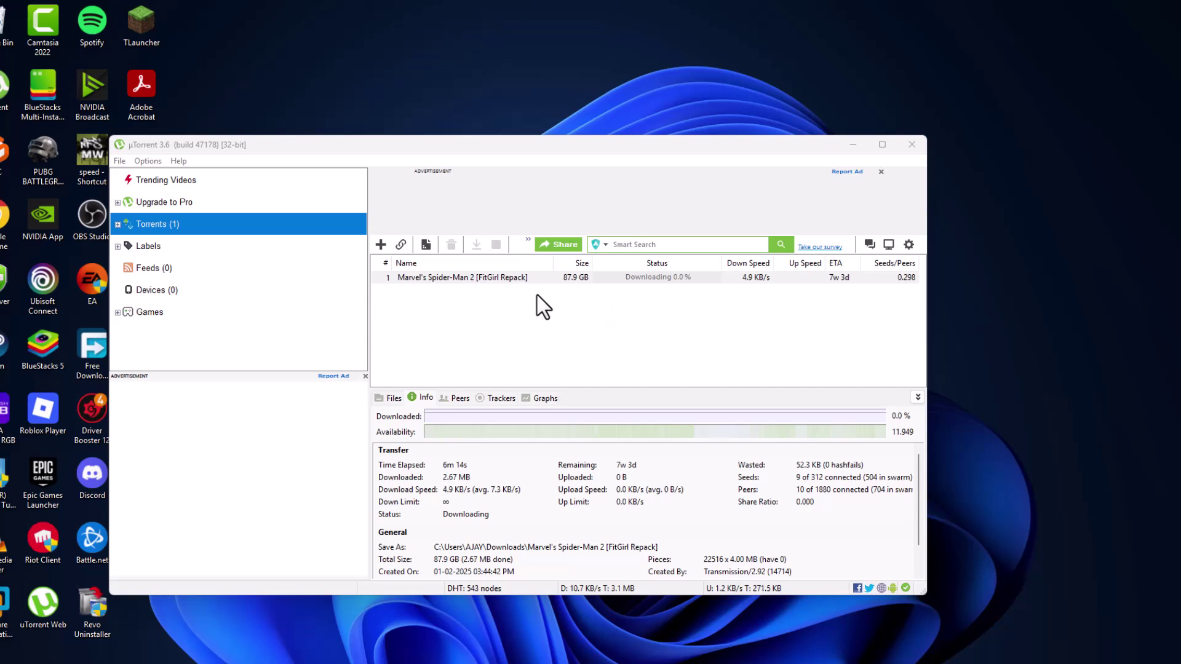
Step: Pause the Spider-Man 2 torrent and set the incoming connection port to 10734 in Preferences
{"action": "right_click", "coordinate": [509, 278]}
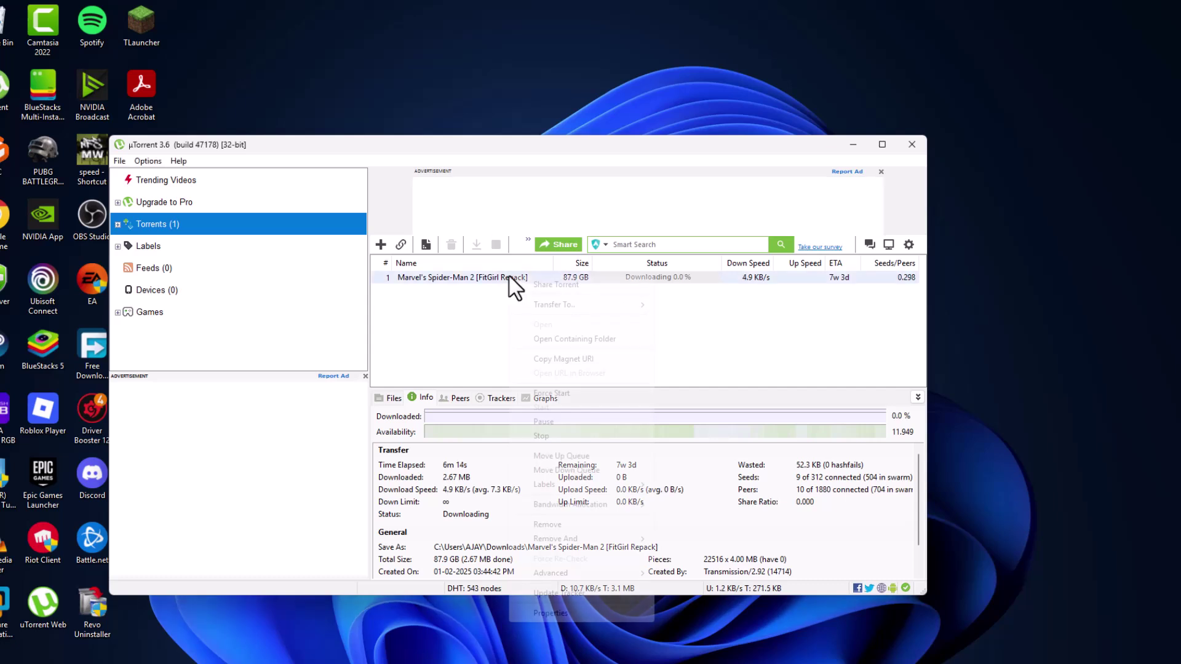
{"action": "left_click", "coordinate": [566, 422]}
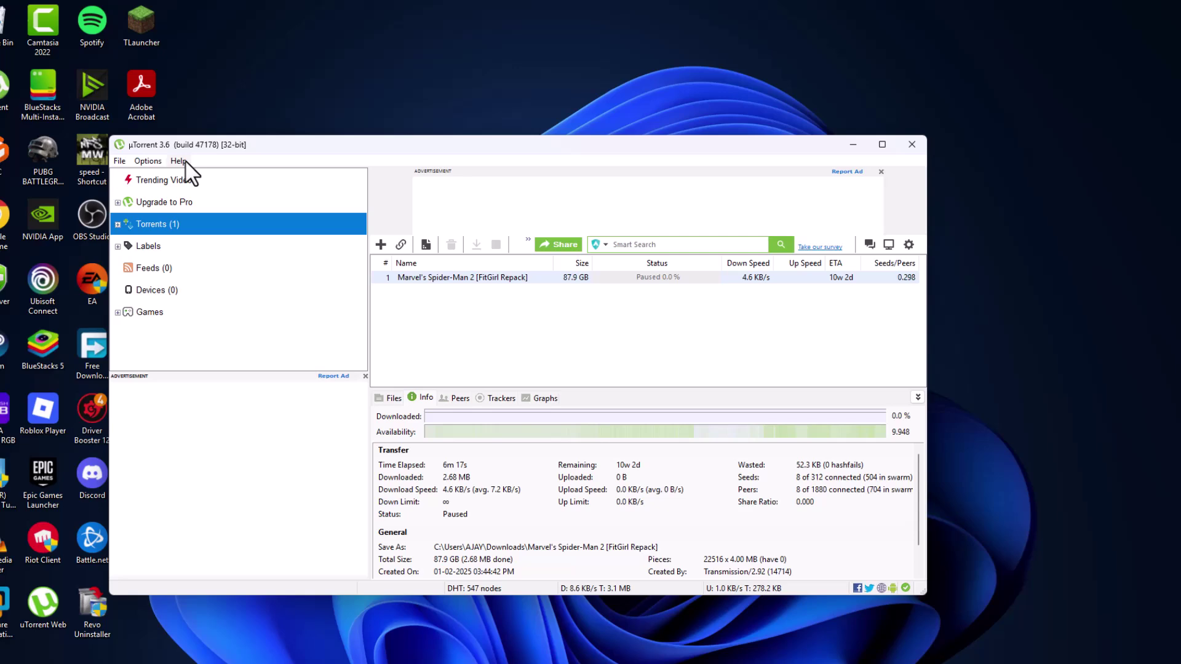
{"action": "left_click", "coordinate": [149, 161]}
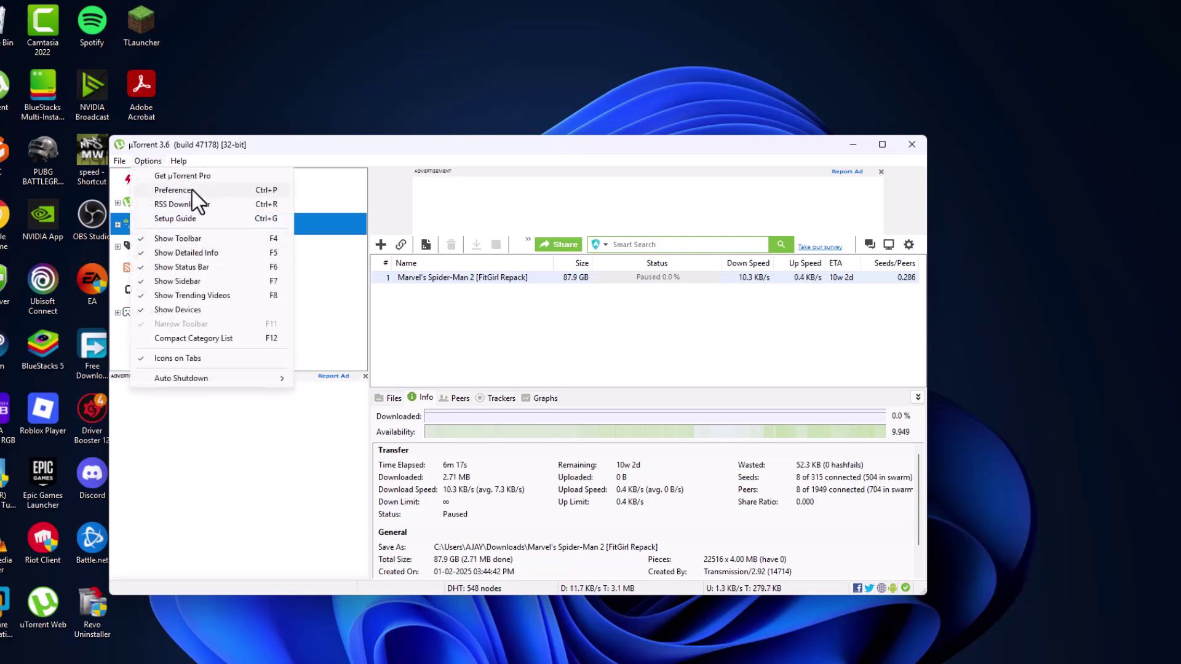
{"action": "left_click", "coordinate": [174, 190]}
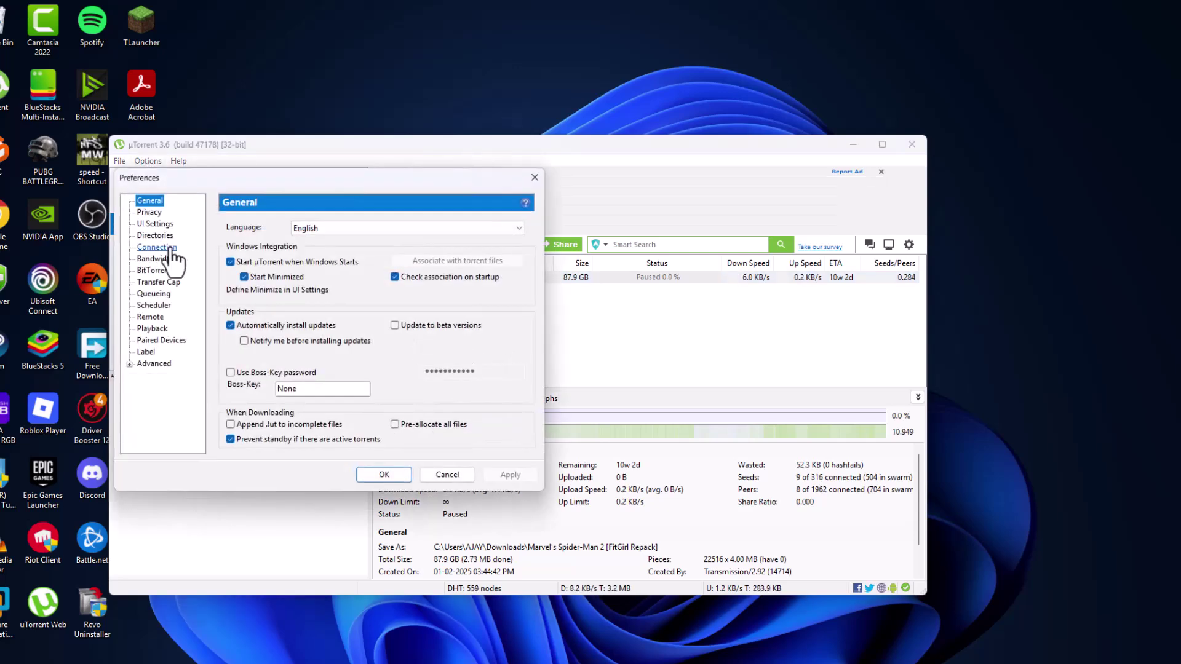
{"action": "left_click", "coordinate": [161, 246]}
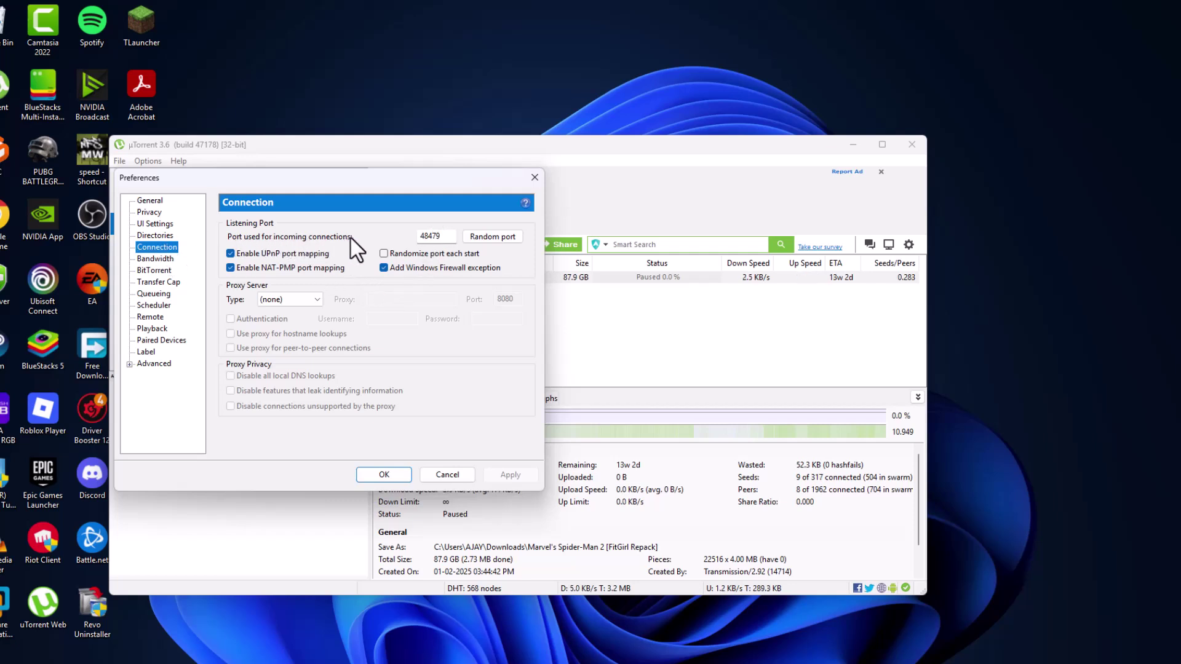
{"action": "double_click", "coordinate": [430, 236]}
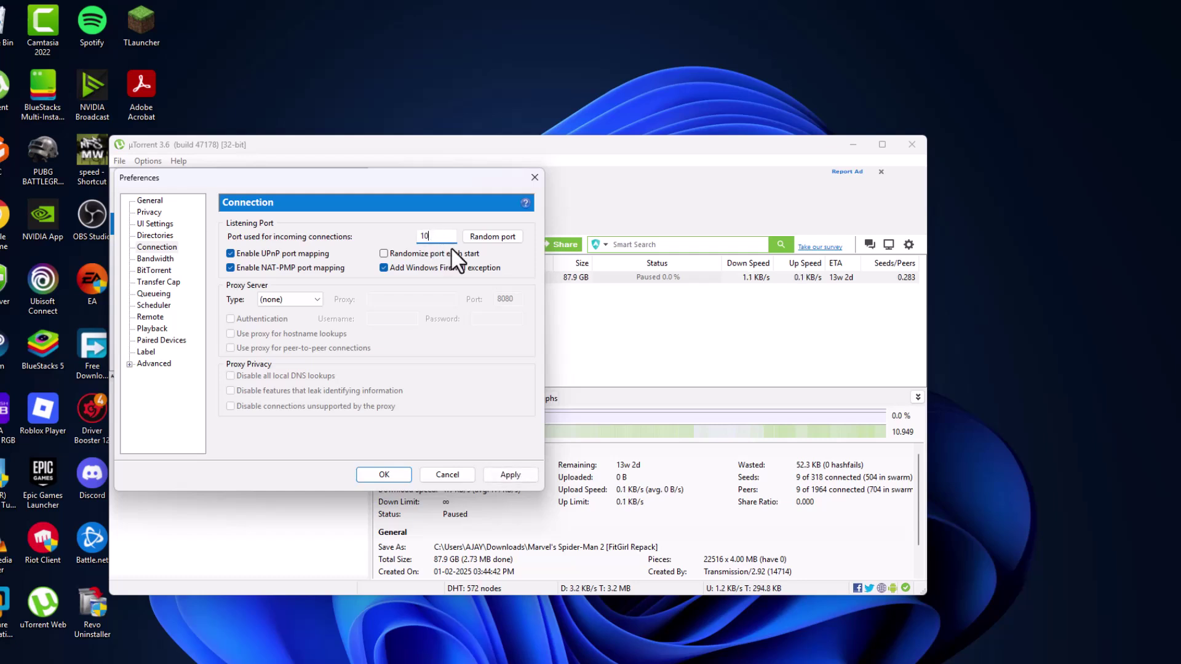
{"action": "type", "text": "10734"}
Step: Set upload rate 100 kB/s, 2000 global connections, 1500 peers per torrent and 25 upload slots
{"action": "left_click", "coordinate": [158, 260]}
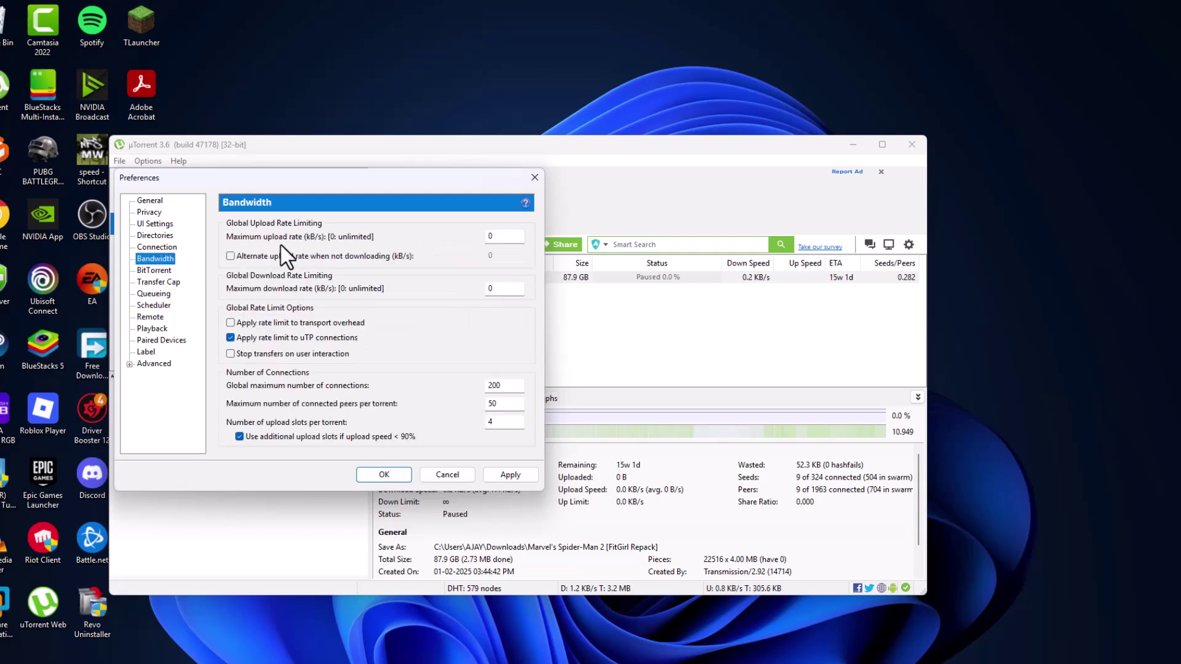
{"action": "double_click", "coordinate": [498, 236]}
{"action": "type", "text": "1"}
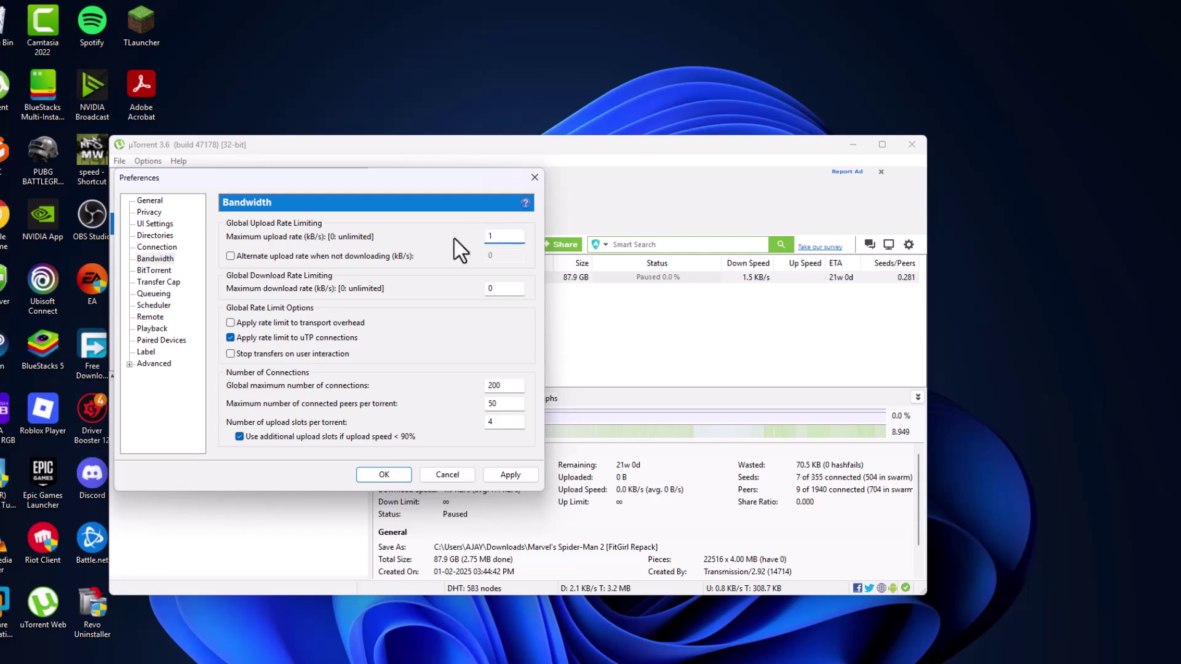
{"action": "type", "text": "00"}
{"action": "left_click", "coordinate": [497, 289]}
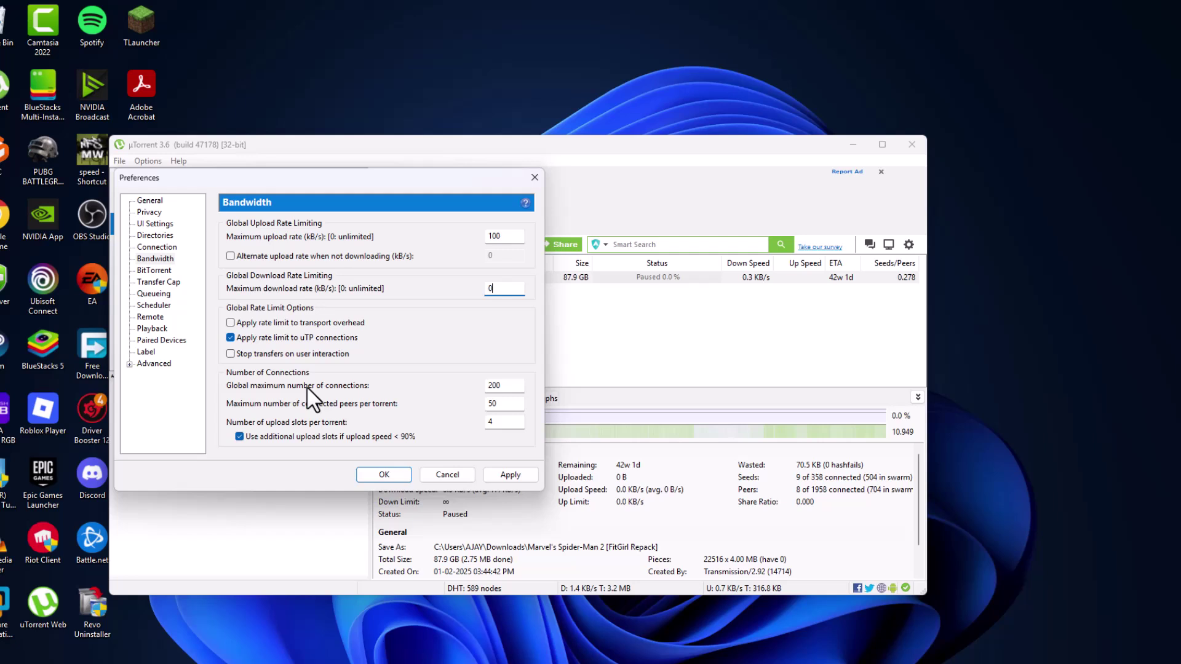
{"action": "left_click_drag", "start_coordinate": [501, 386], "coordinate": [474, 387]}
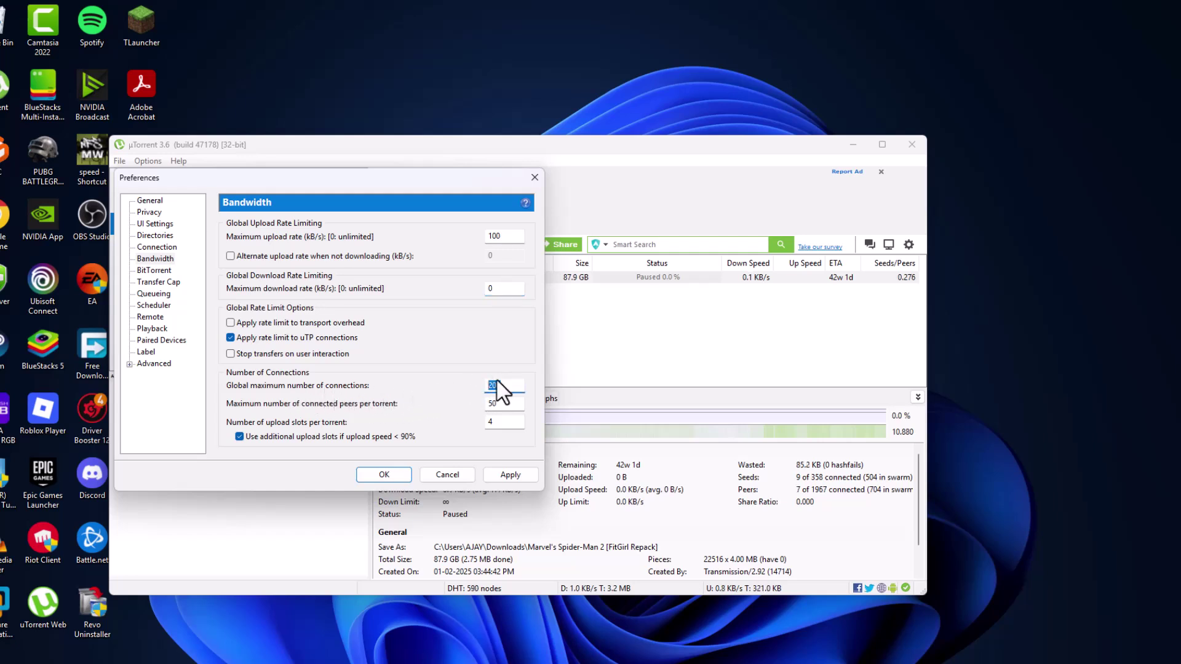
{"action": "type", "text": "2000"}
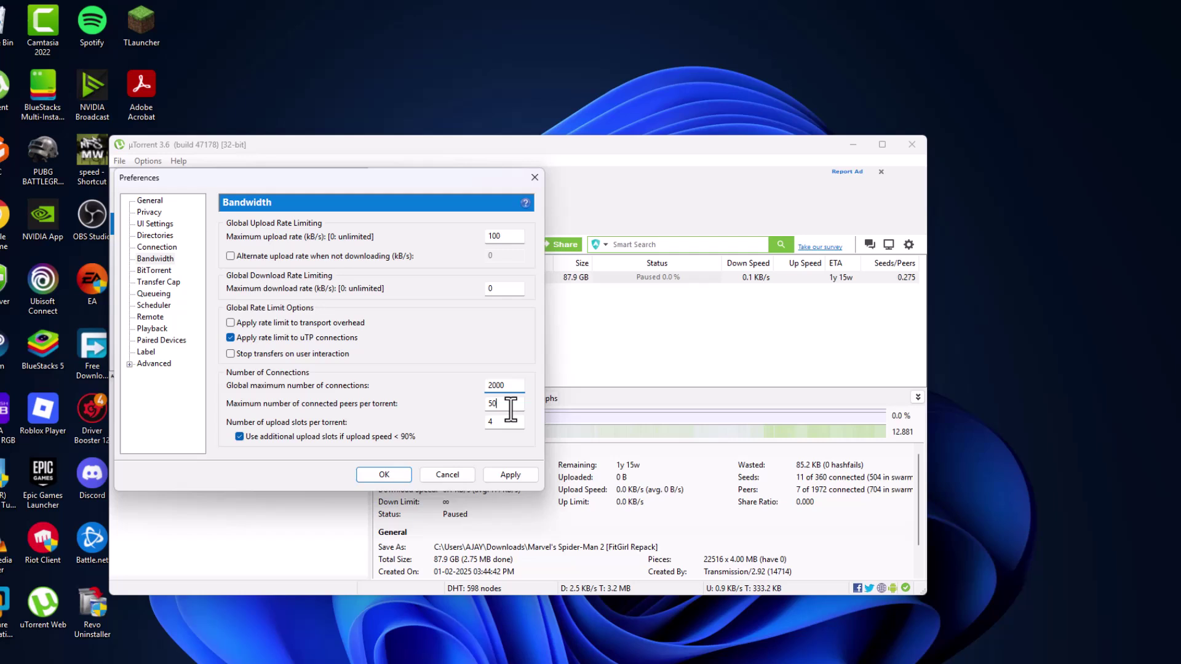
{"action": "left_click_drag", "start_coordinate": [497, 404], "coordinate": [484, 409]}
{"action": "left_click_drag", "start_coordinate": [500, 421], "coordinate": [474, 422]}
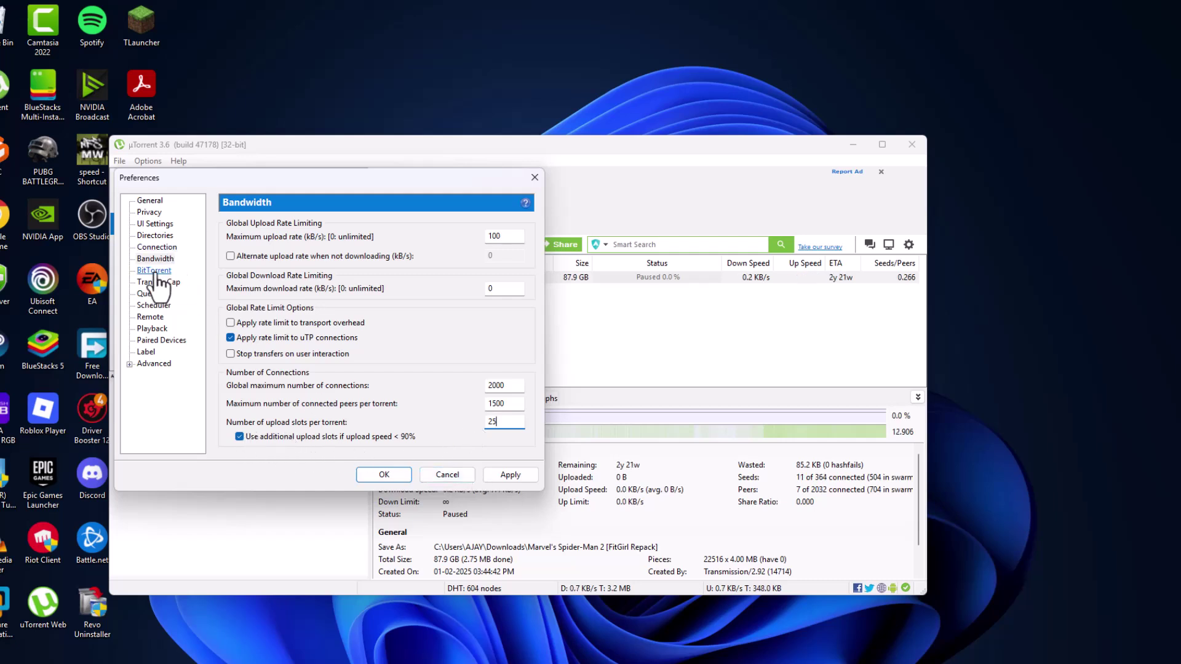
Step: In General settings, enable Append .!ut to incomplete files and Pre-allocate all files
{"action": "left_click", "coordinate": [154, 271]}
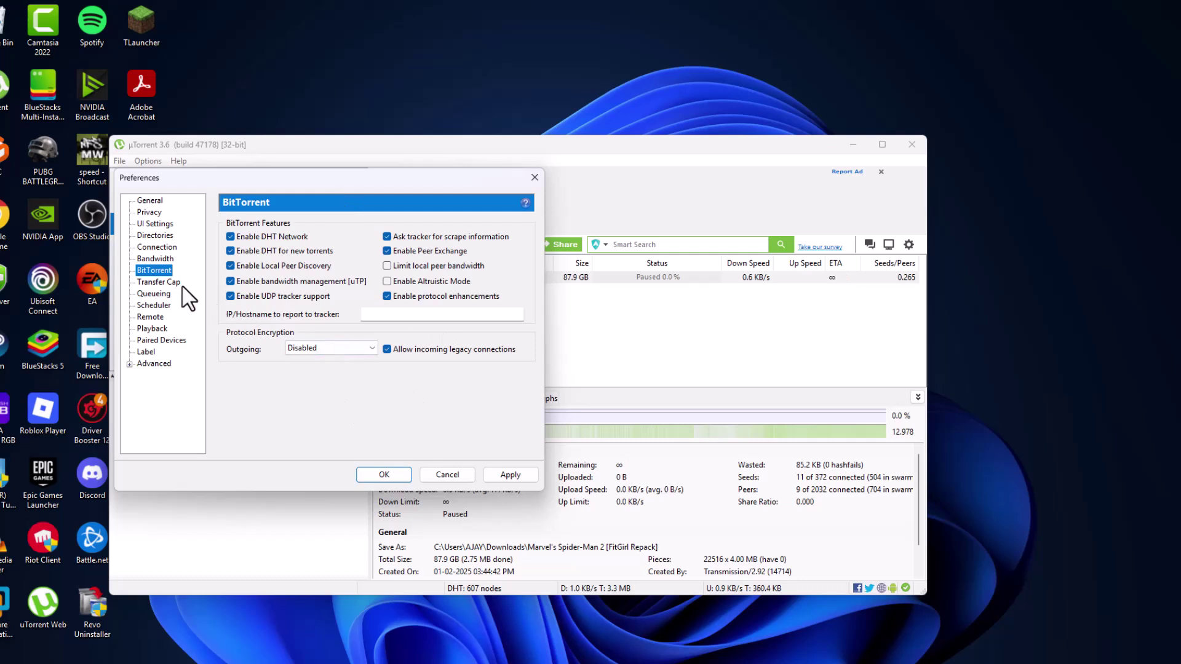
{"action": "left_click", "coordinate": [150, 202]}
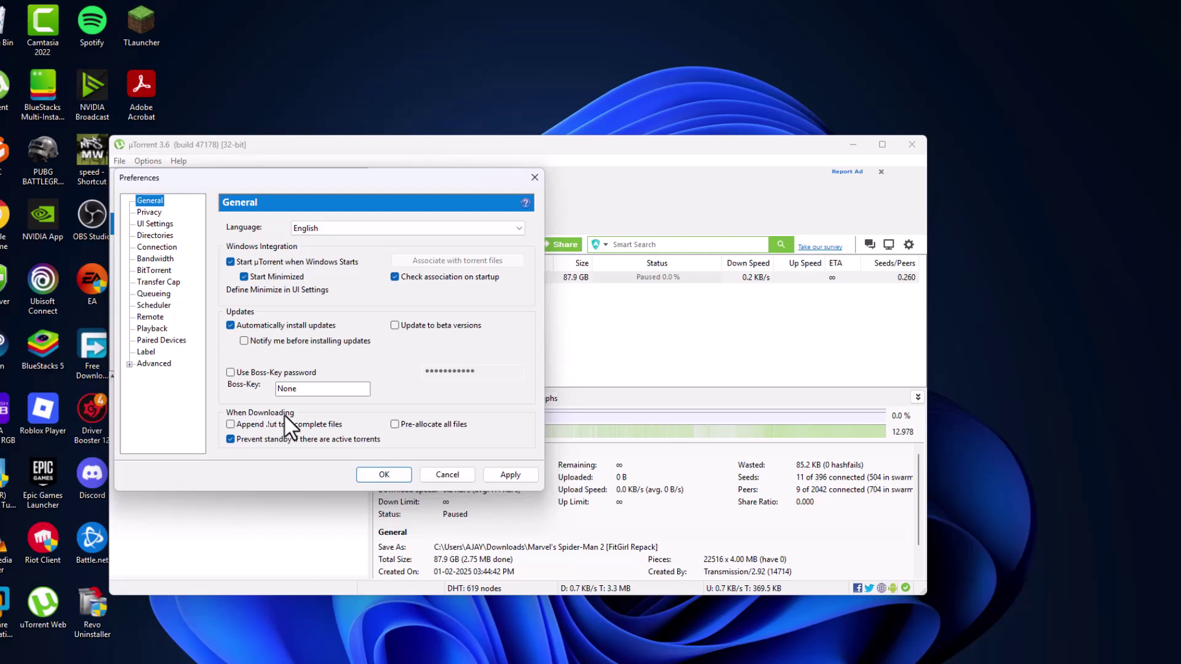
{"action": "left_click", "coordinate": [230, 424]}
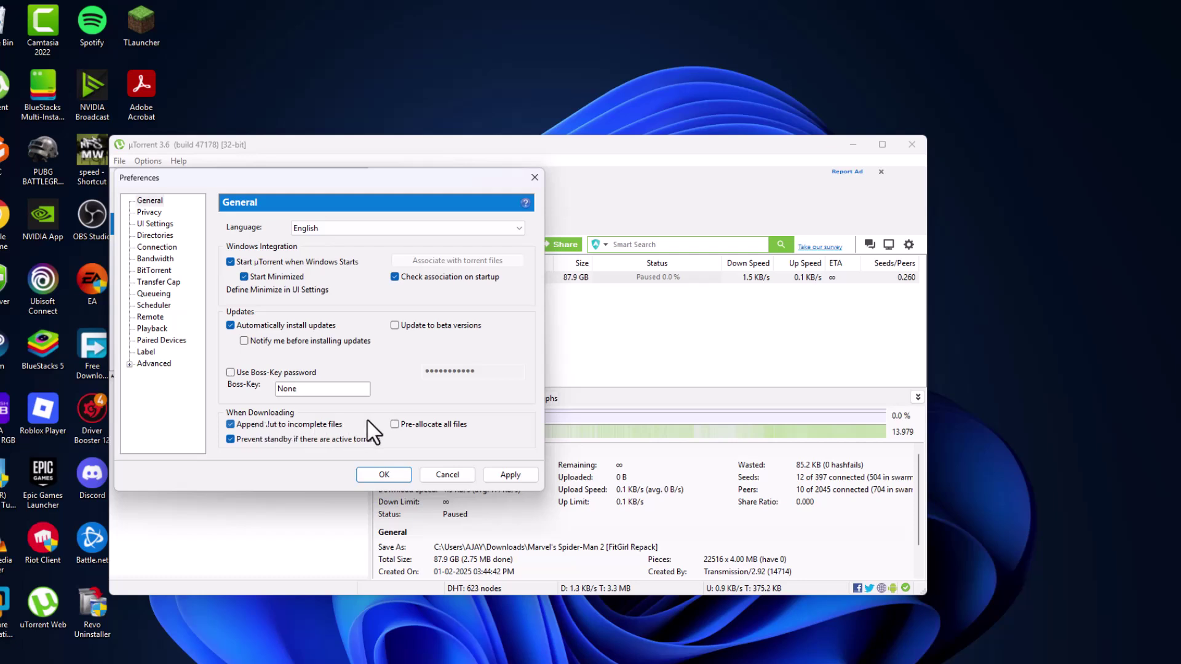
{"action": "left_click", "coordinate": [394, 424]}
Step: In Advanced options, set dht.rate to 2
{"action": "left_click", "coordinate": [148, 364]}
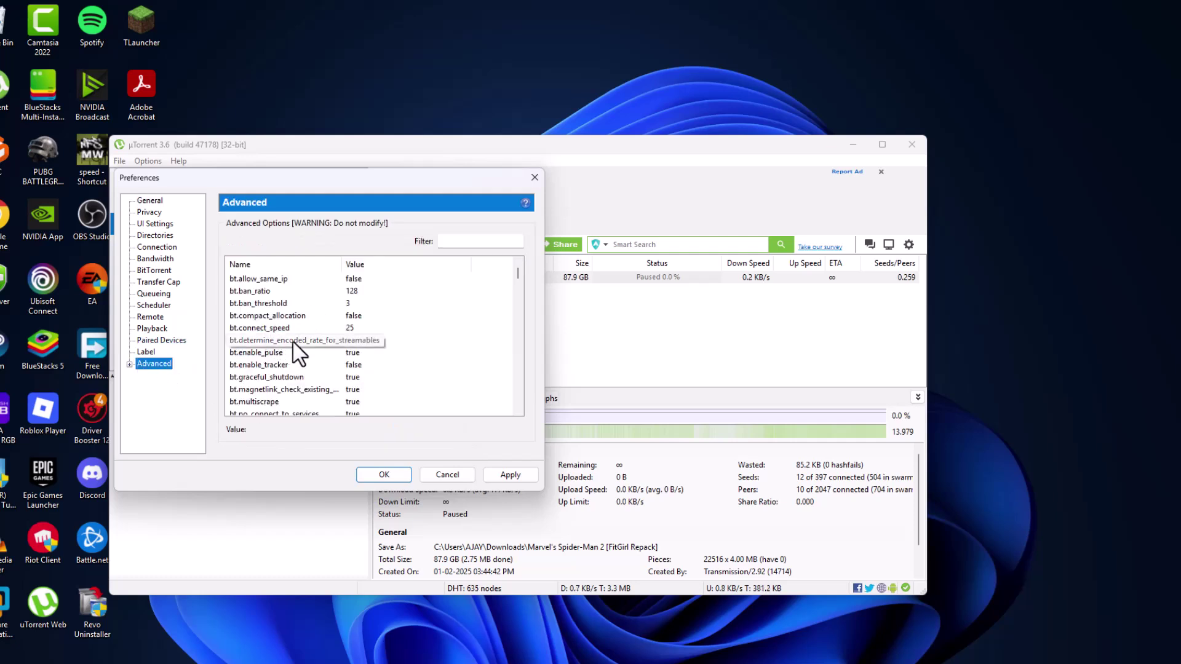
{"action": "scroll", "coordinate": [283, 352], "scroll_direction": "down", "scroll_amount": 9}
{"action": "left_click", "coordinate": [244, 353]}
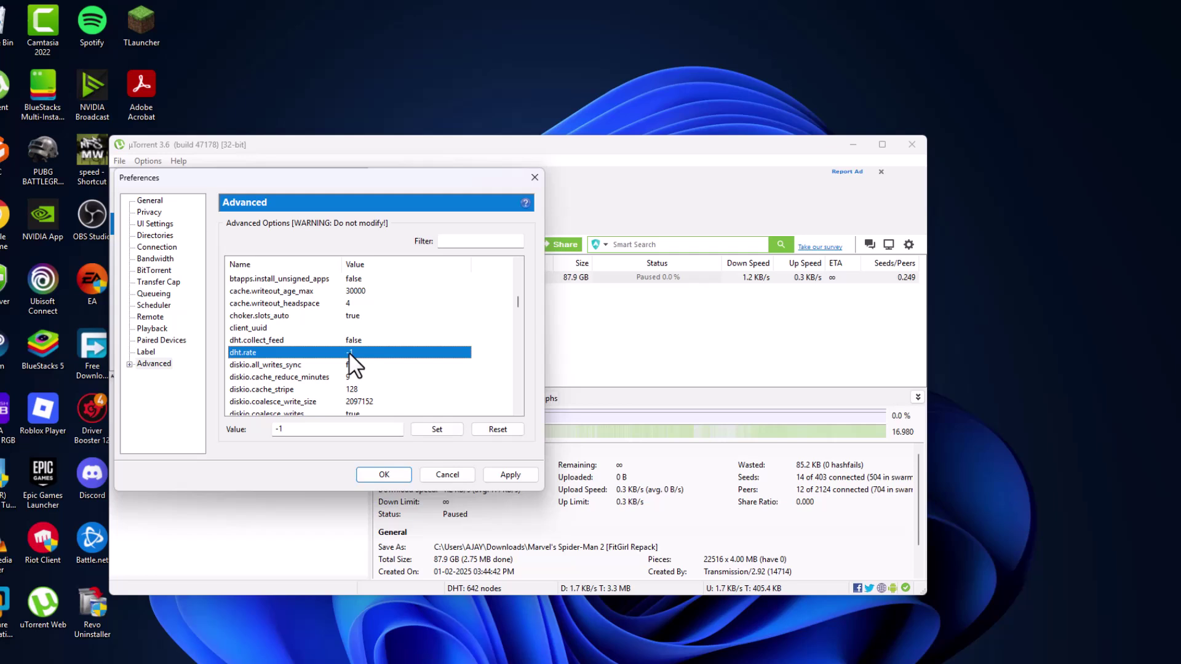
{"action": "double_click", "coordinate": [278, 429]}
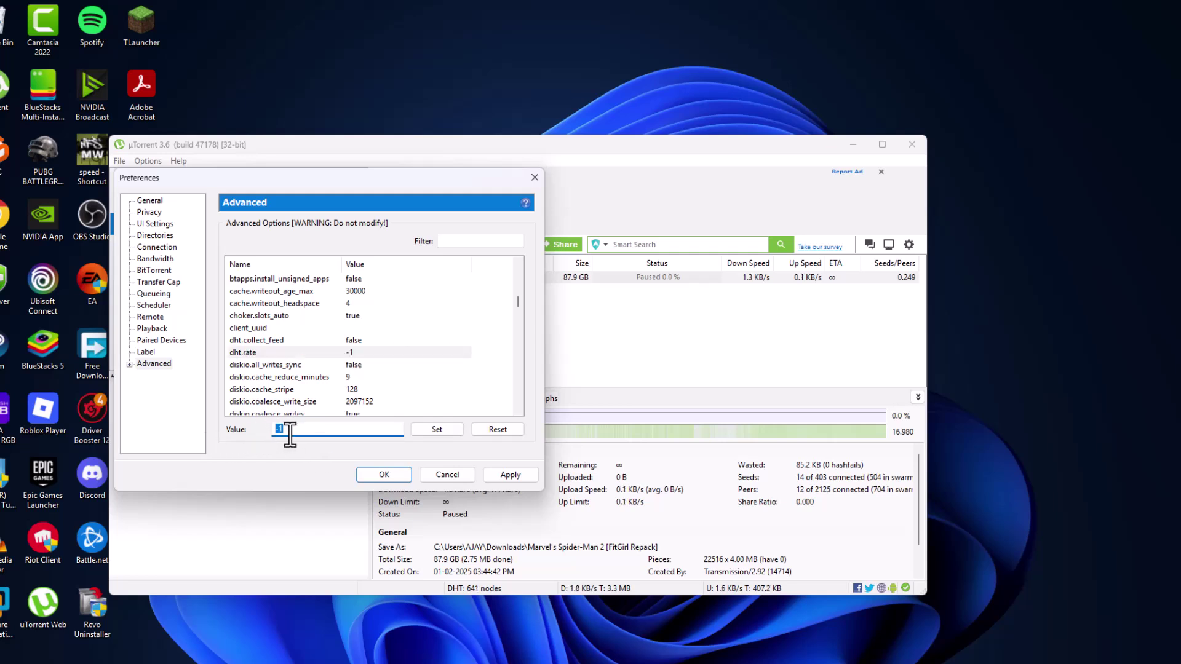
{"action": "type", "text": "2"}
{"action": "left_click", "coordinate": [432, 432]}
Step: Set rss.update_interval to 20 and apply the preference changes
{"action": "scroll", "coordinate": [519, 304], "scroll_direction": "down", "scroll_amount": 15}
{"action": "left_click", "coordinate": [234, 377]}
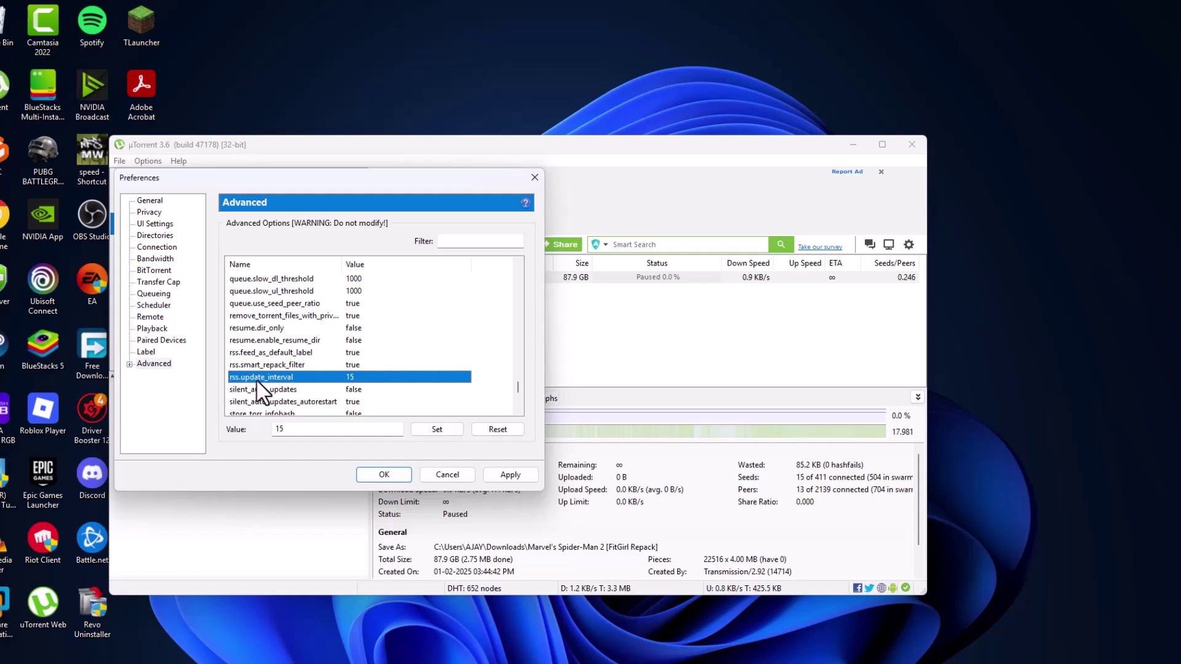
{"action": "double_click", "coordinate": [303, 427]}
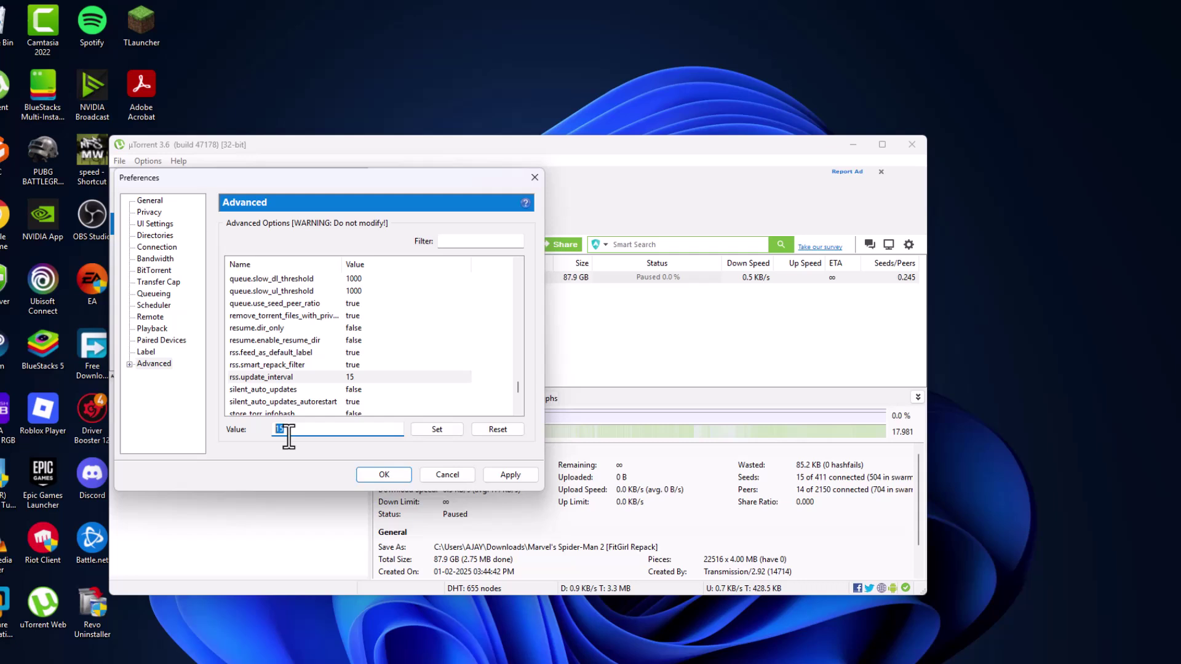
{"action": "type", "text": "20"}
{"action": "left_click", "coordinate": [433, 431]}
{"action": "left_click", "coordinate": [503, 478]}
Step: Close Preferences and the uTorrent window, then exit uTorrent completely from the system tray
{"action": "left_click", "coordinate": [385, 475]}
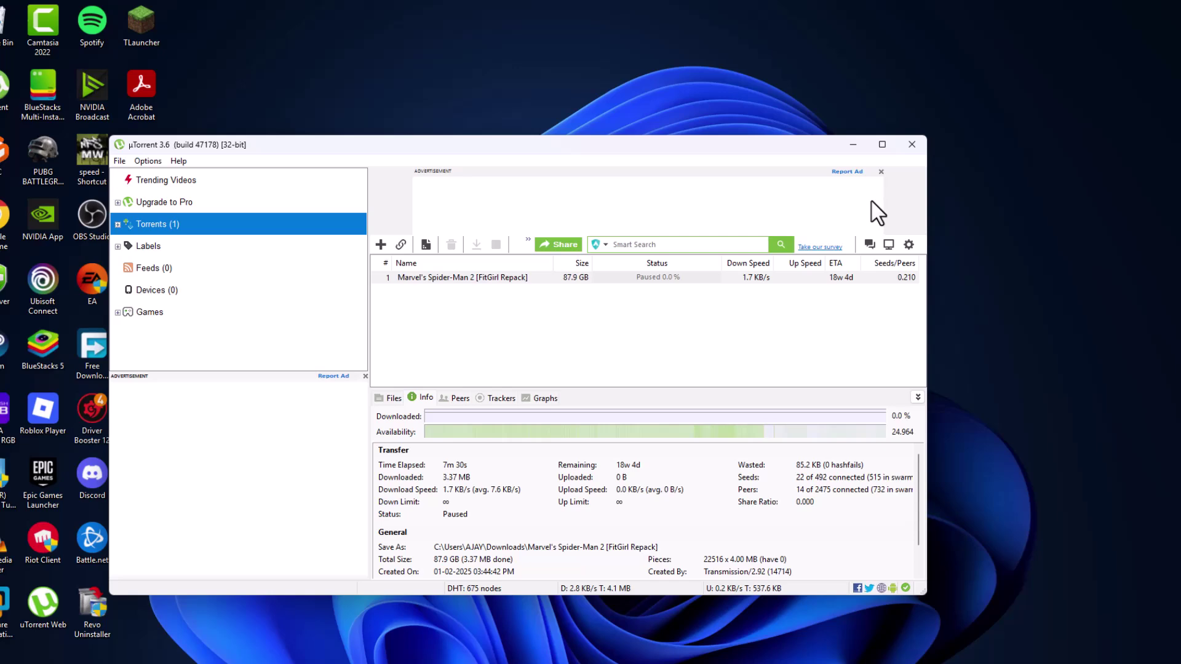
{"action": "left_click", "coordinate": [912, 145]}
{"action": "left_click", "coordinate": [1012, 647]}
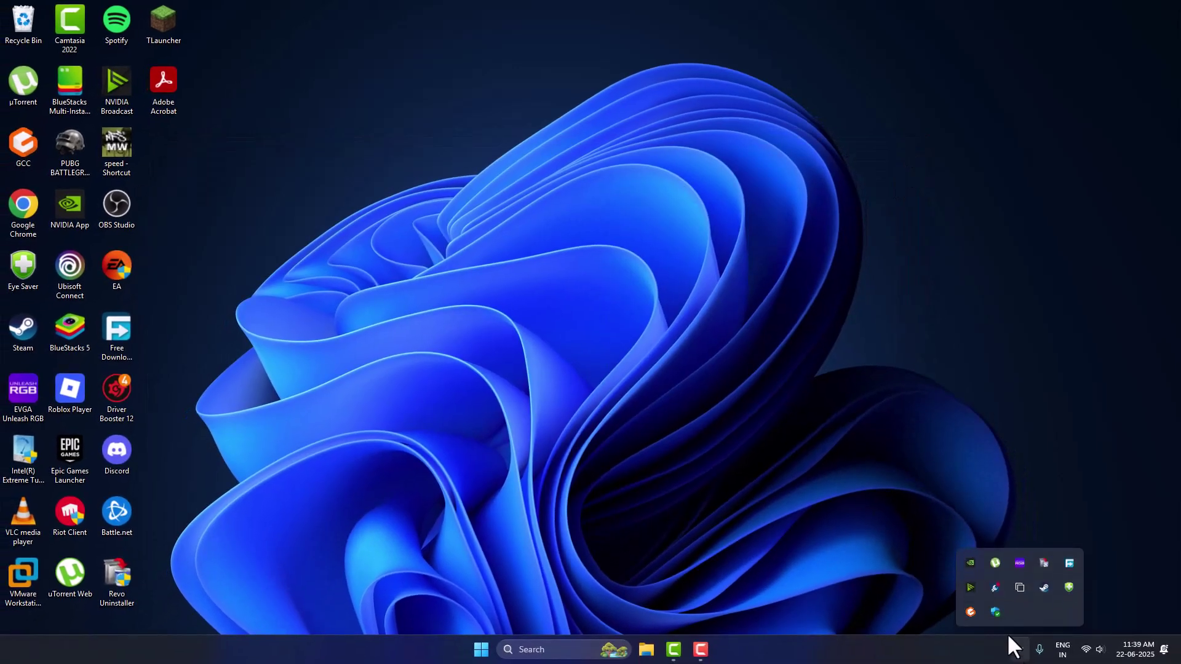
{"action": "right_click", "coordinate": [994, 562]}
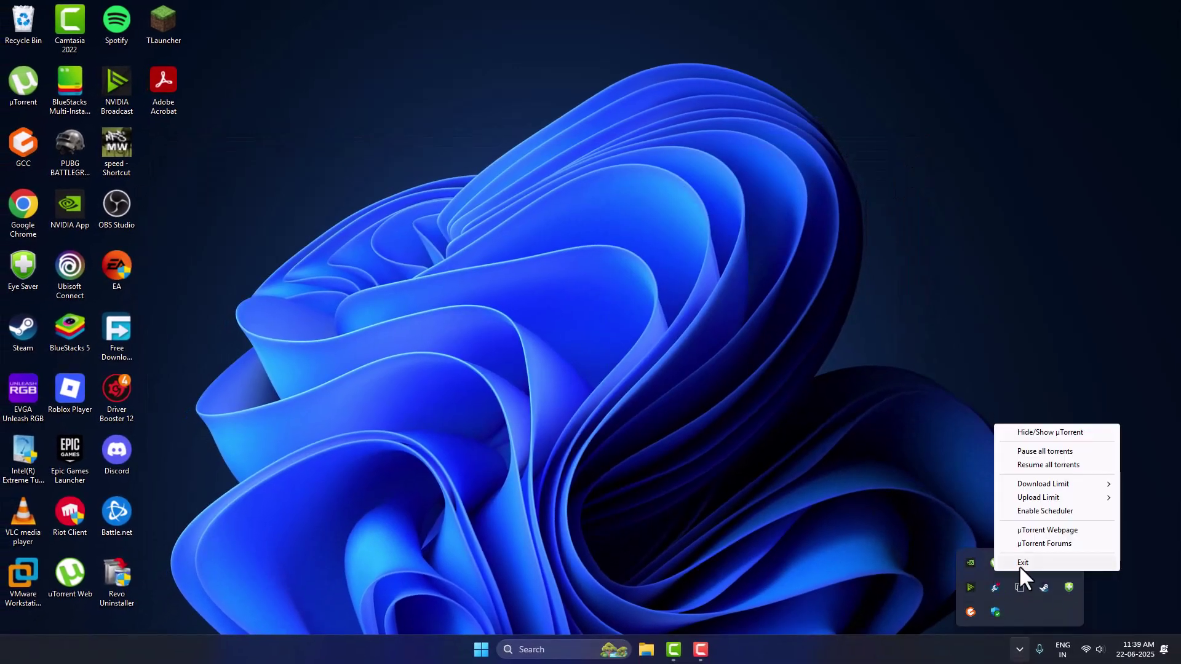
{"action": "left_click", "coordinate": [1020, 563]}
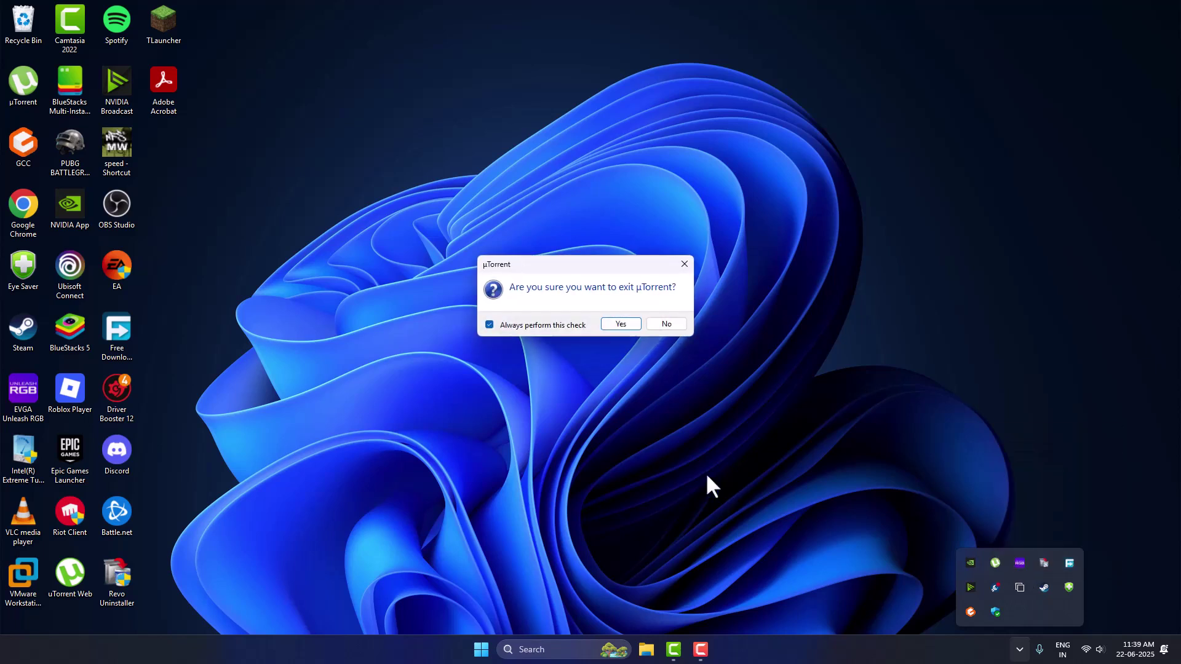
{"action": "left_click", "coordinate": [618, 323]}
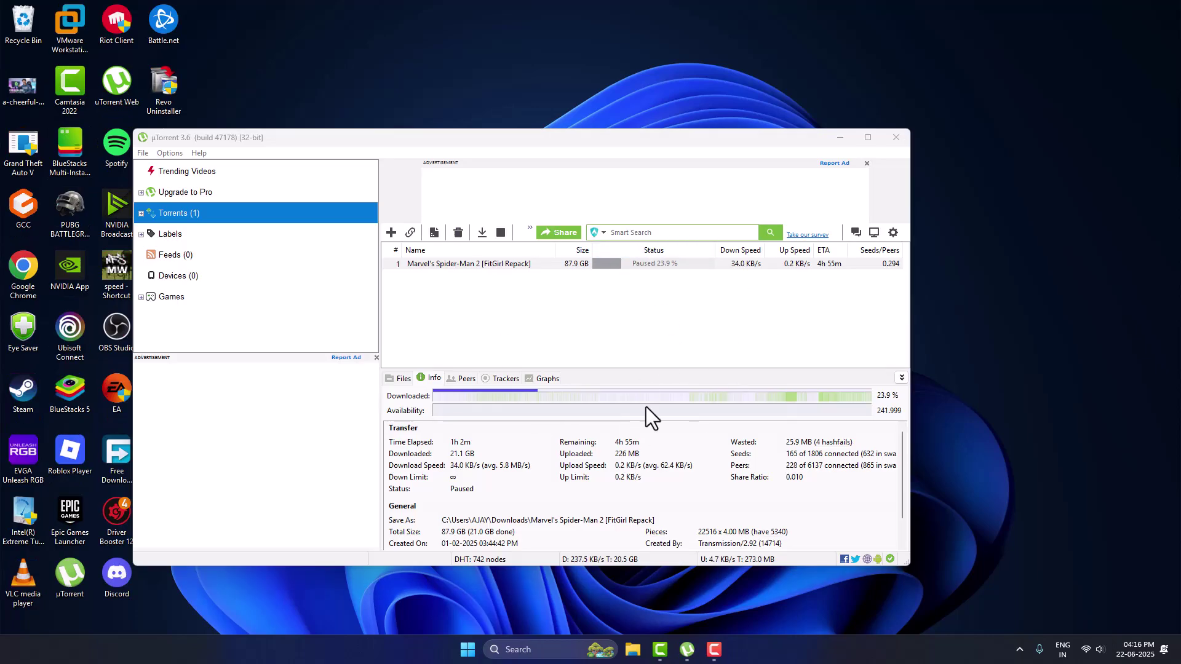
Step: Launch Windows Security and open the Virus & threat protection Exclusions list
{"action": "left_click", "coordinate": [547, 649]}
{"action": "type", "text": "window"}
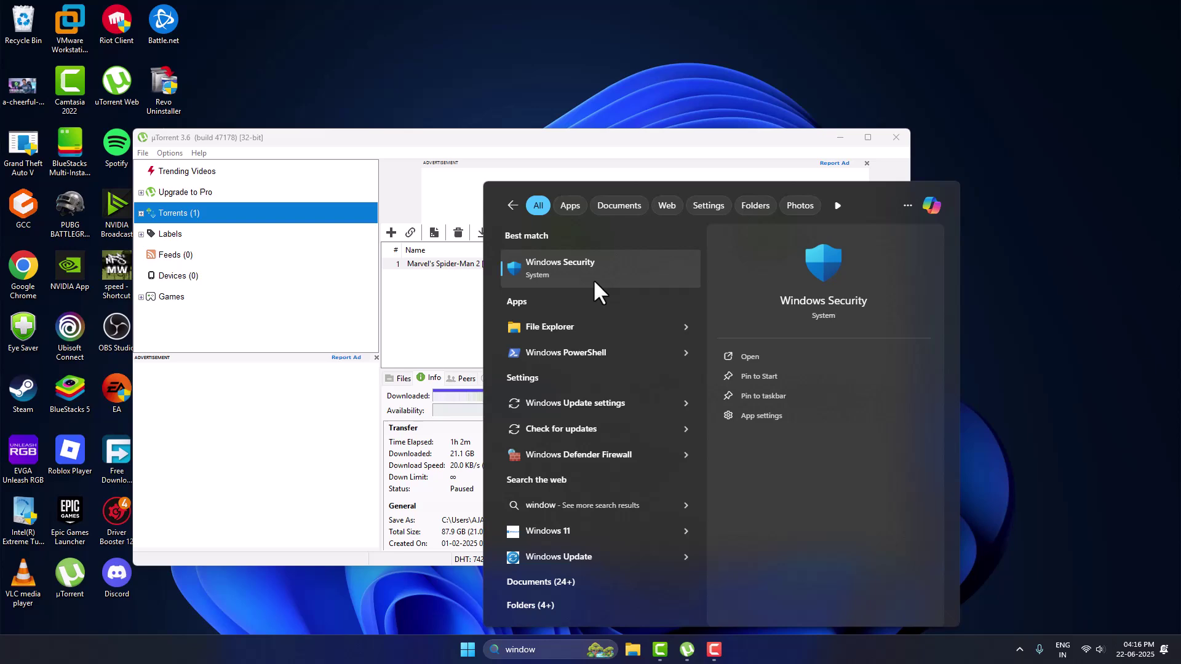
{"action": "left_click", "coordinate": [592, 278]}
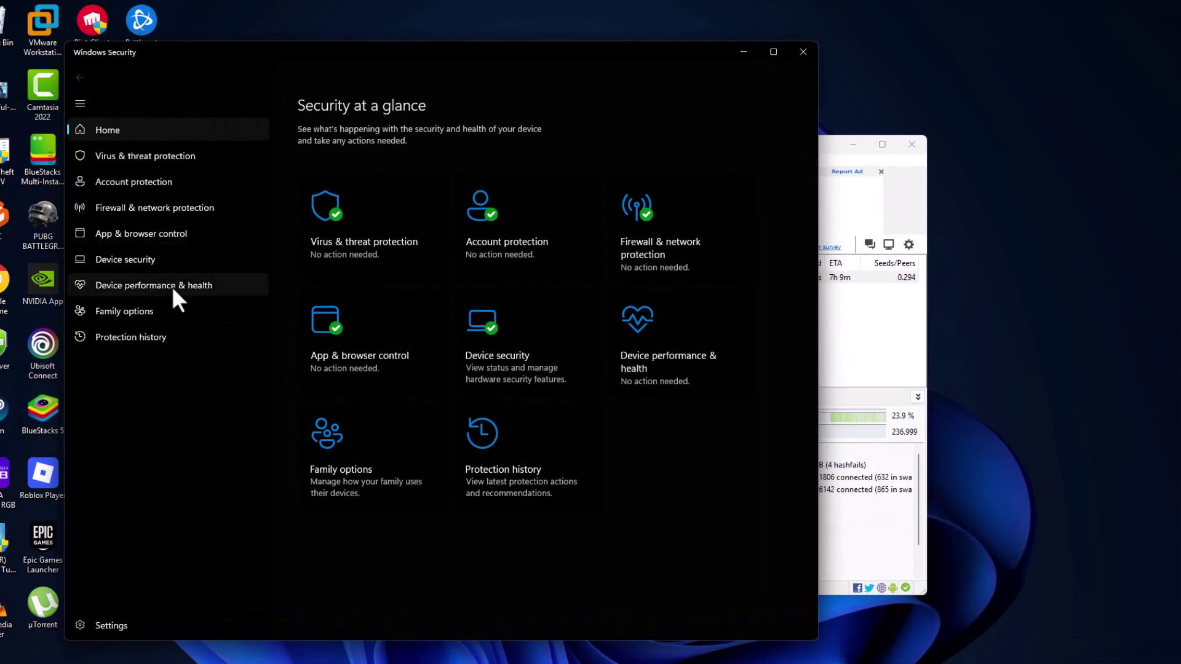
{"action": "left_click", "coordinate": [124, 157]}
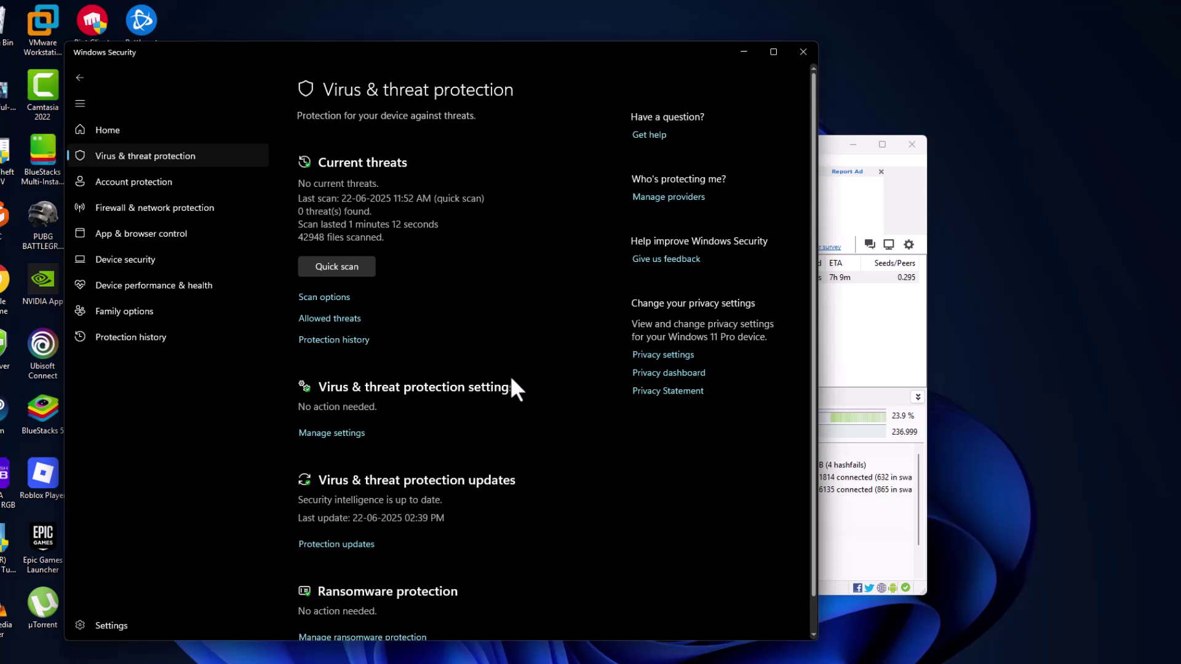
{"action": "left_click", "coordinate": [332, 433]}
{"action": "left_click_drag", "start_coordinate": [814, 264], "coordinate": [817, 529]}
{"action": "scroll", "coordinate": [326, 603], "scroll_direction": "up", "scroll_amount": 3}
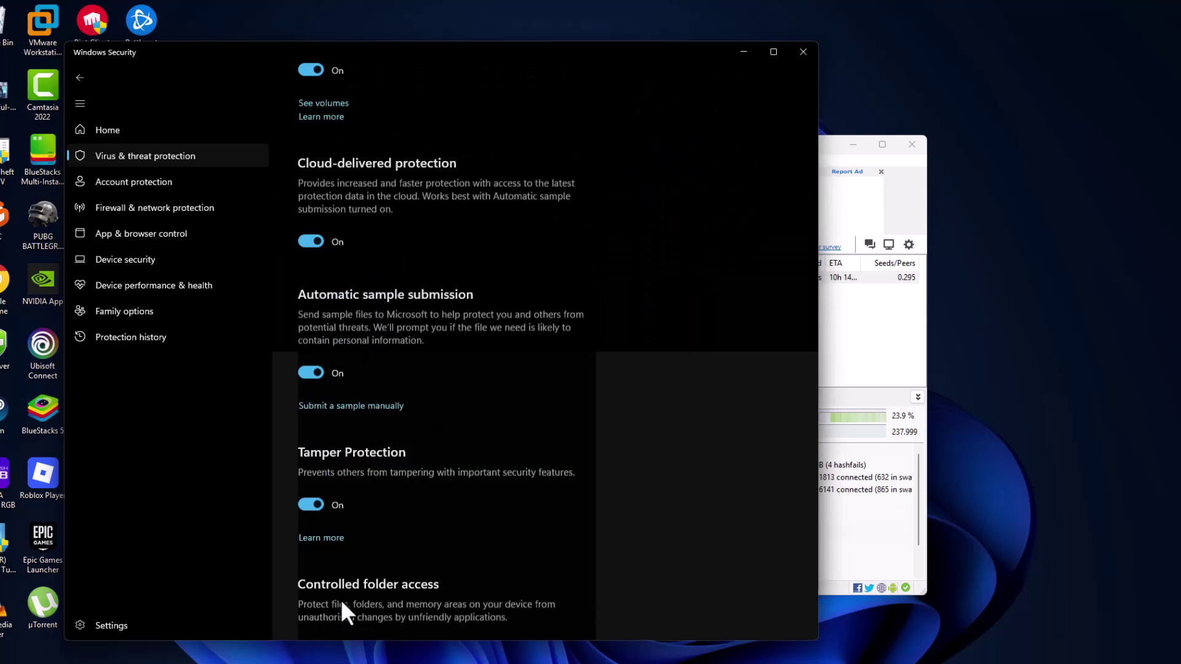
{"action": "scroll", "coordinate": [340, 600], "scroll_direction": "up", "scroll_amount": 2}
{"action": "scroll", "coordinate": [341, 599], "scroll_direction": "down", "scroll_amount": 5}
{"action": "left_click", "coordinate": [340, 600]}
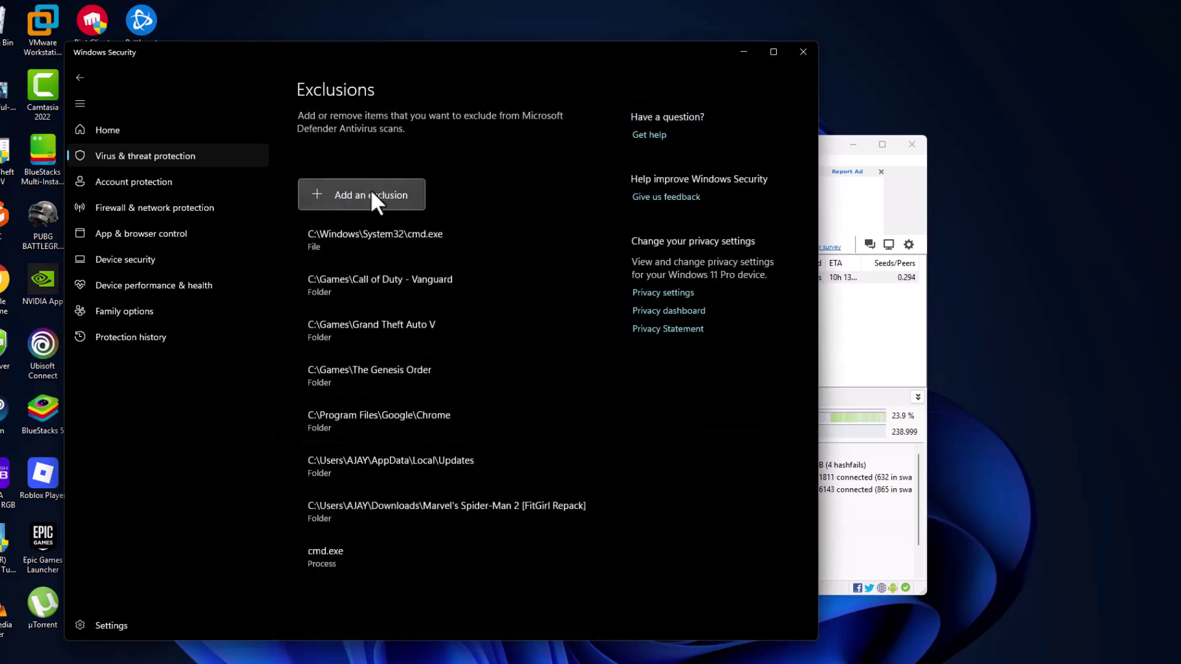
Step: Add the Downloads folder 'Marvel's Spider-Man 2 [FitGirl Repack]' as a folder exclusion
{"action": "left_click", "coordinate": [356, 203]}
{"action": "left_click", "coordinate": [355, 248]}
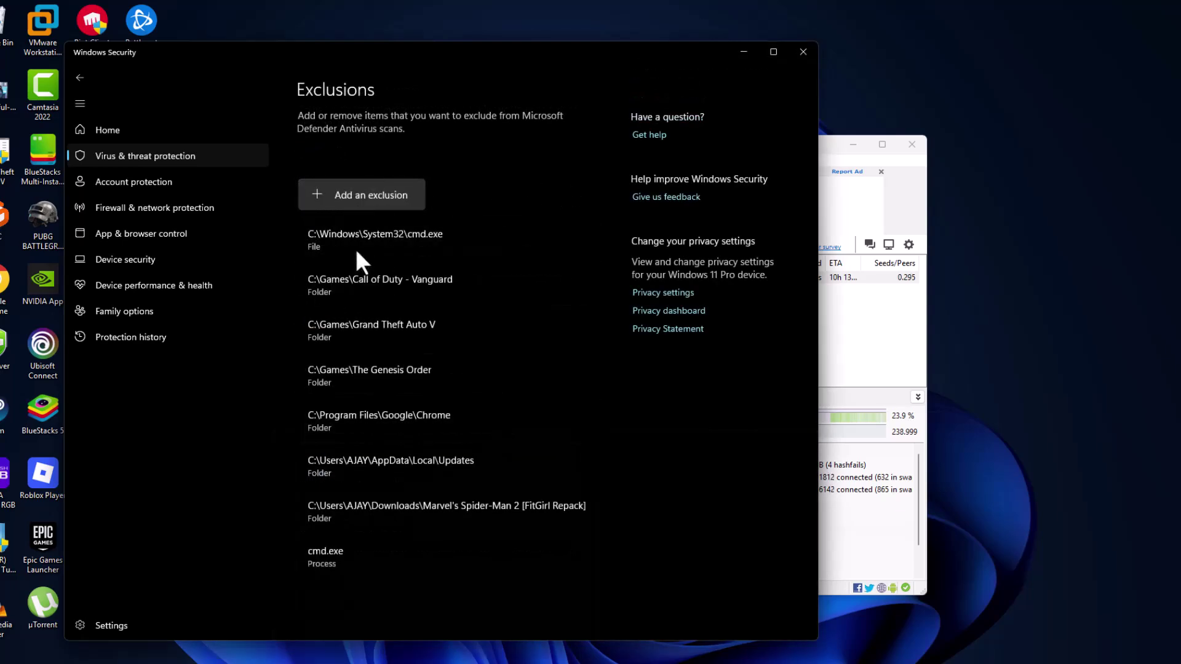
{"action": "left_click", "coordinate": [110, 190]}
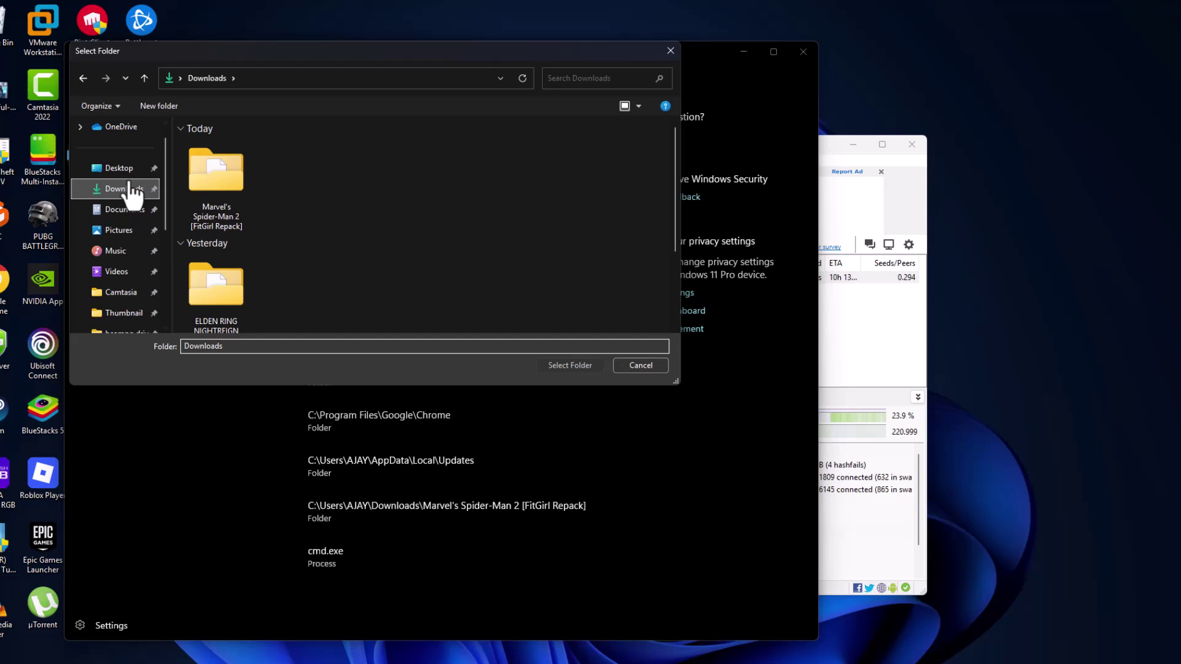
{"action": "left_click", "coordinate": [238, 205]}
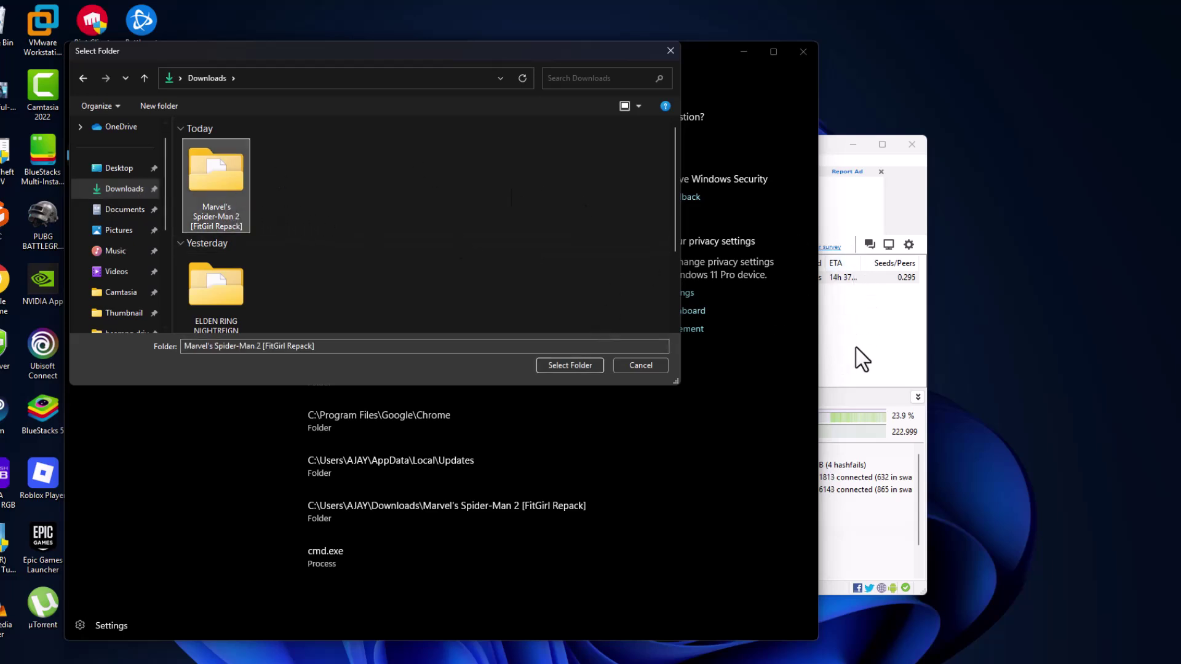
{"action": "left_click", "coordinate": [869, 361]}
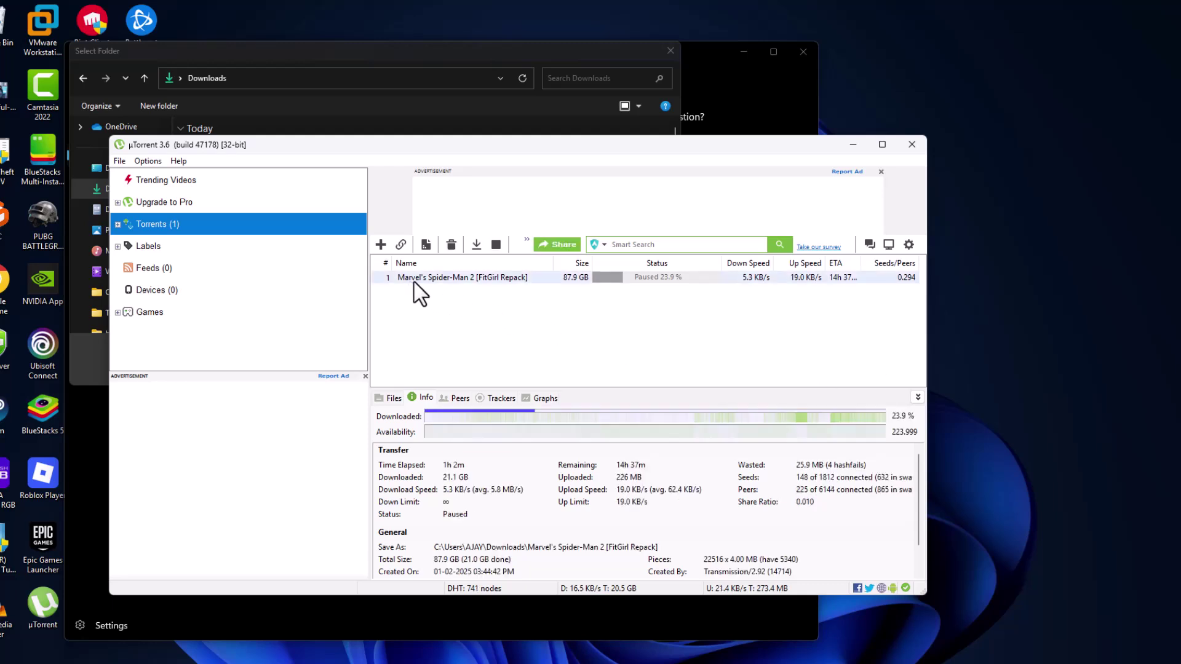
{"action": "left_click", "coordinate": [401, 54]}
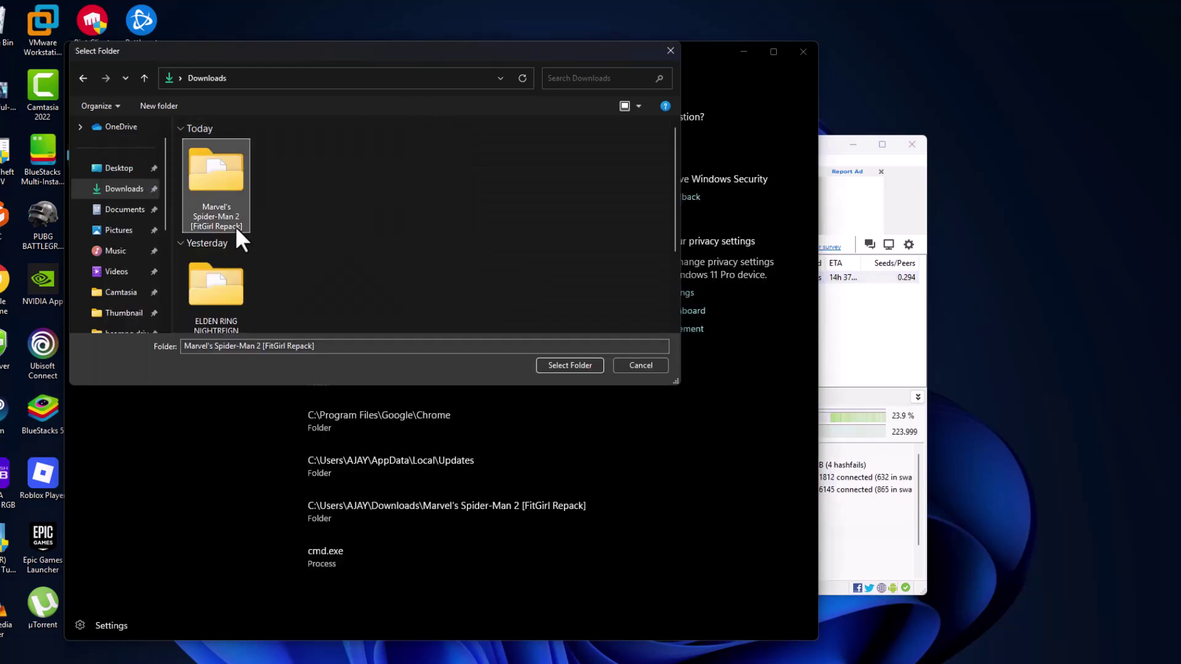
{"action": "left_click", "coordinate": [234, 165]}
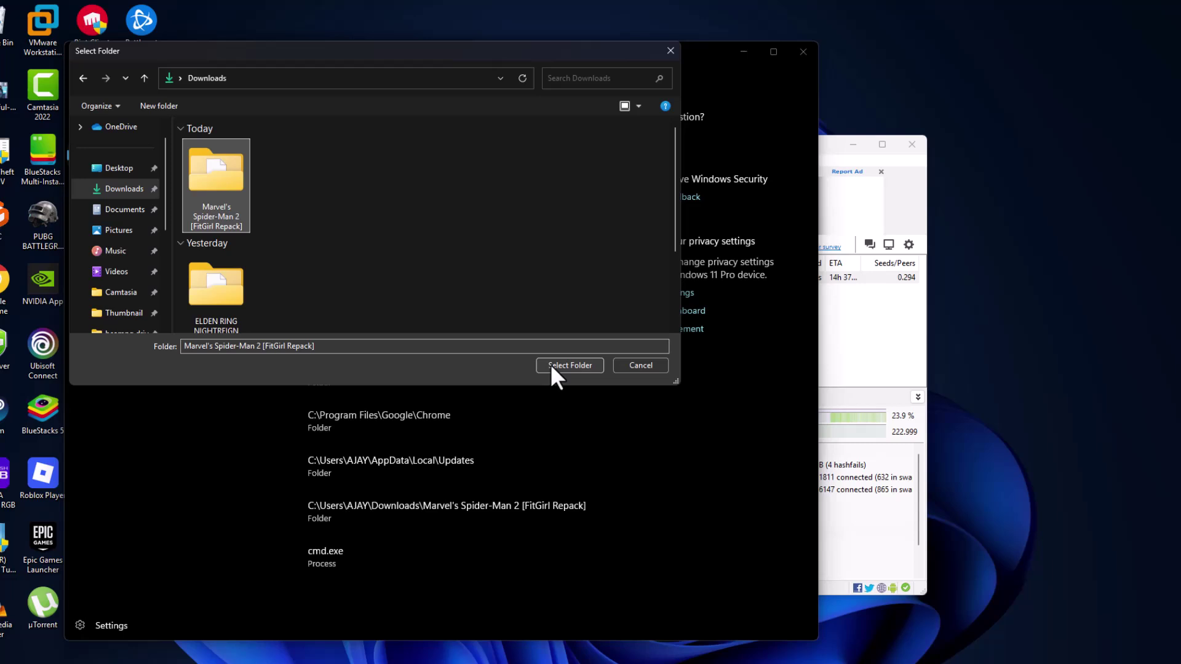
{"action": "left_click", "coordinate": [569, 365]}
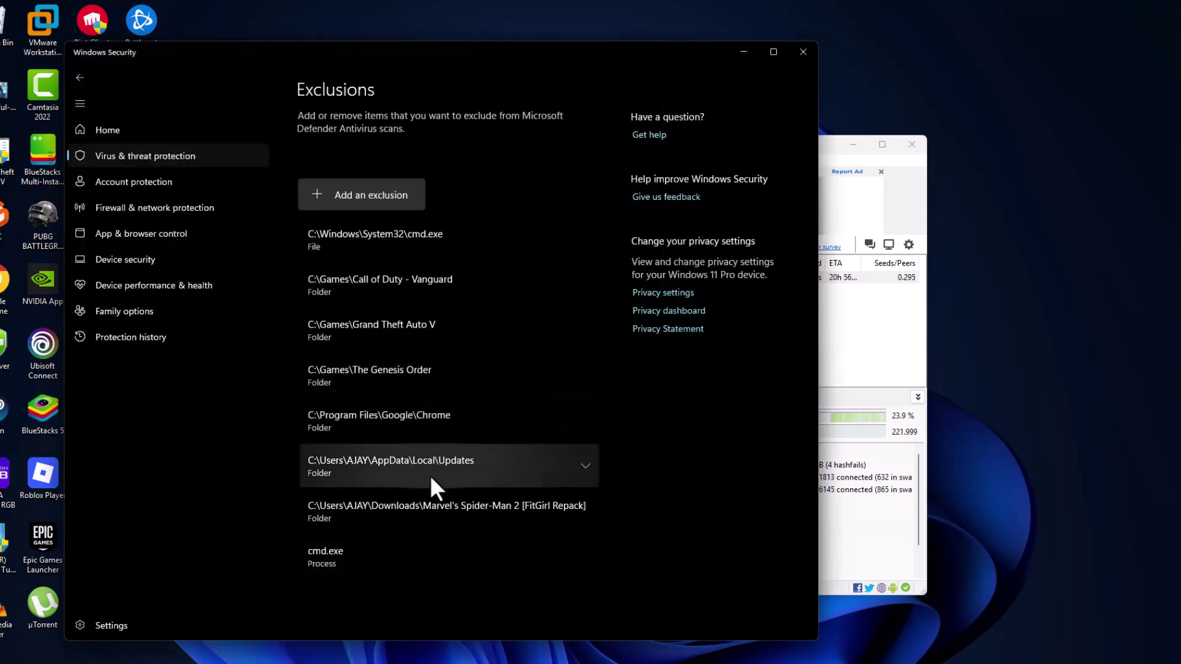
{"action": "left_click", "coordinate": [414, 510]}
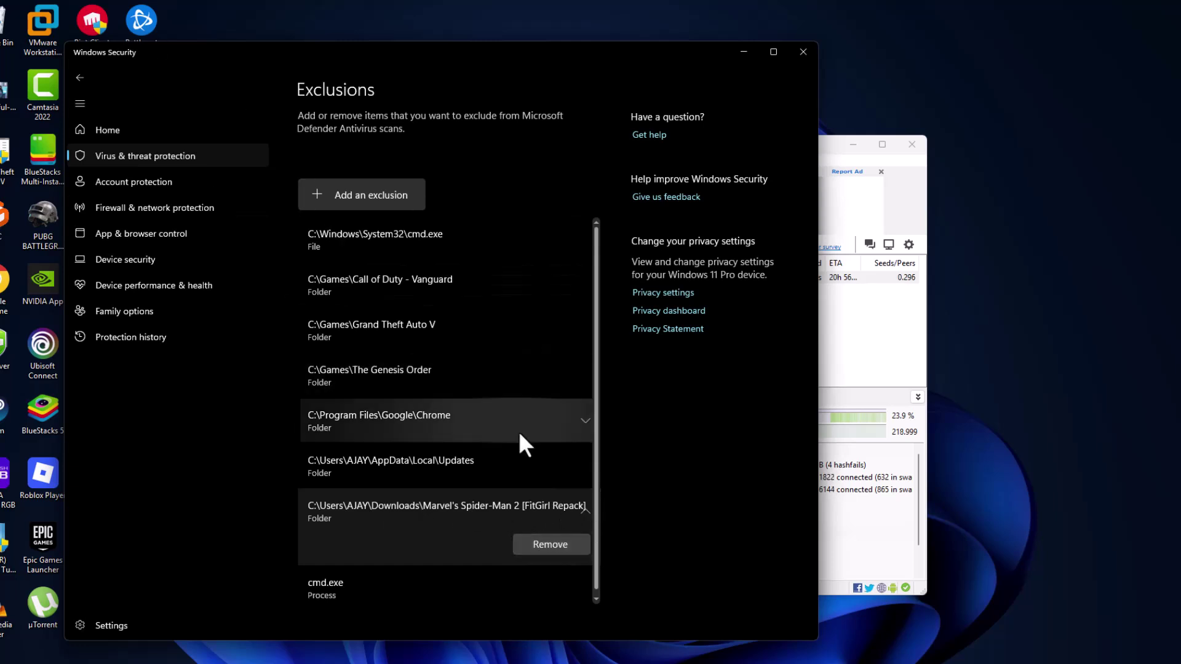
Step: Close Windows Security and force-start the Spider-Man 2 torrent in uTorrent
{"action": "left_click", "coordinate": [802, 52]}
{"action": "right_click", "coordinate": [557, 277]}
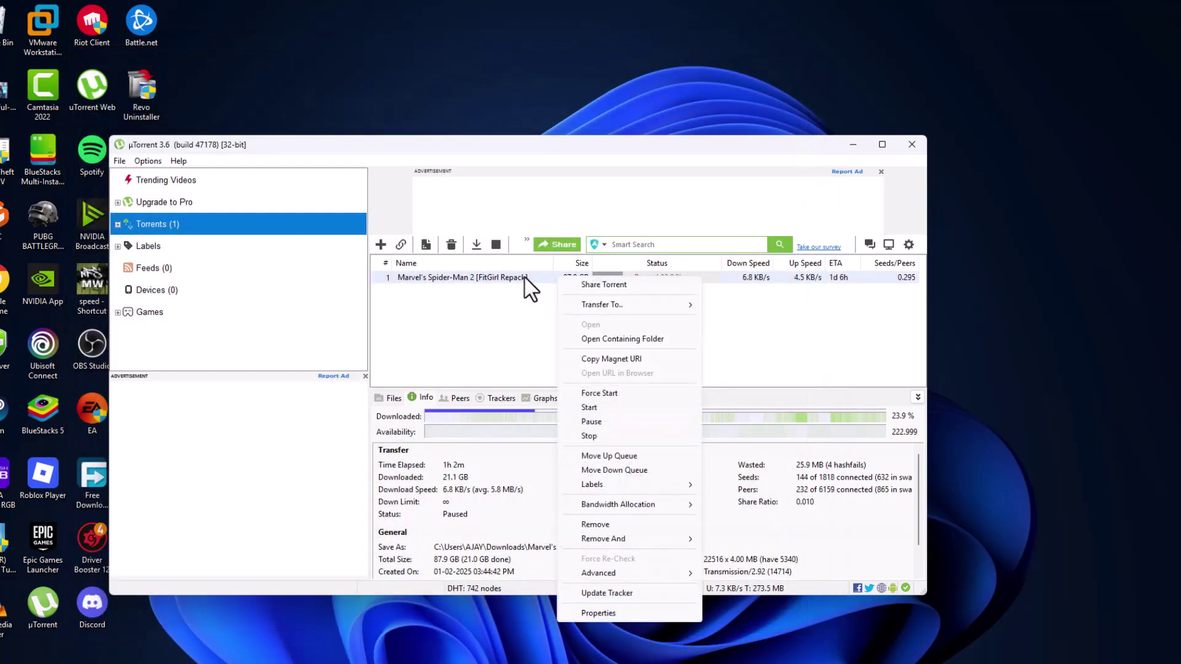
{"action": "mouse_move", "coordinate": [577, 573]}
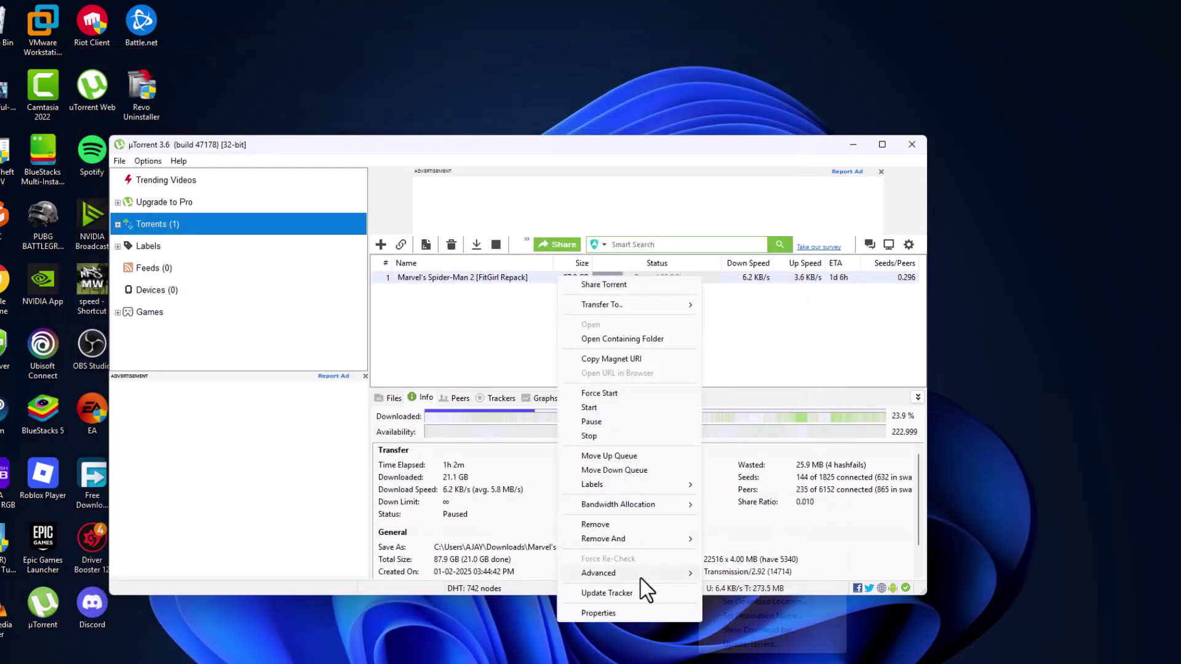
{"action": "left_click", "coordinate": [614, 394]}
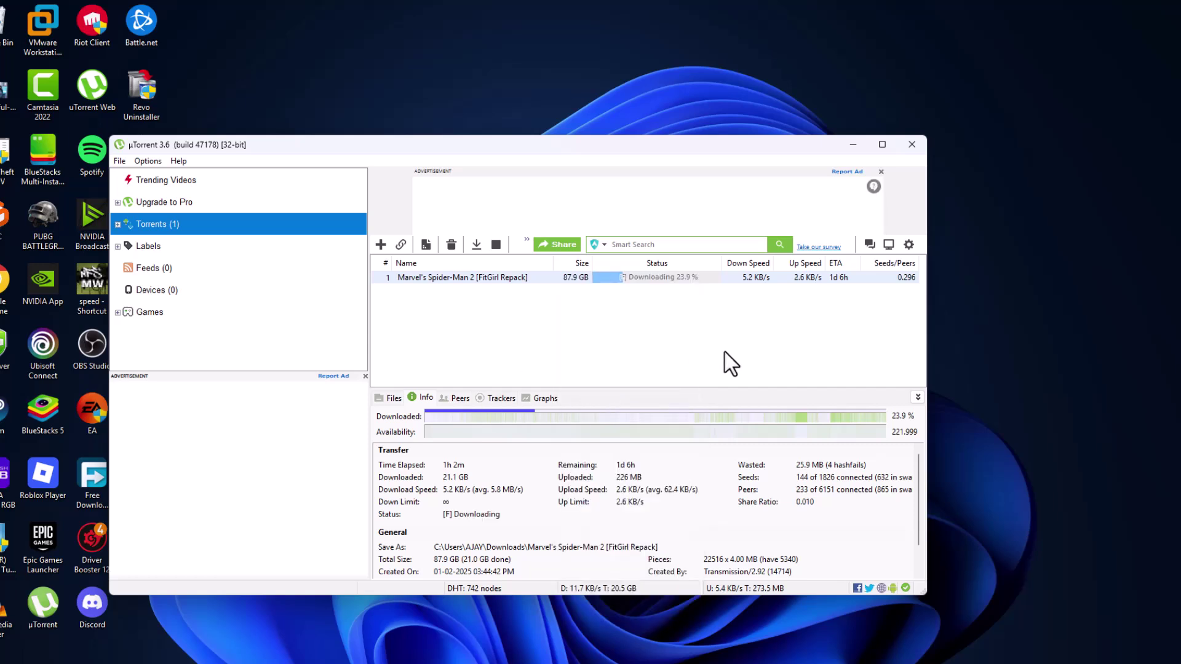